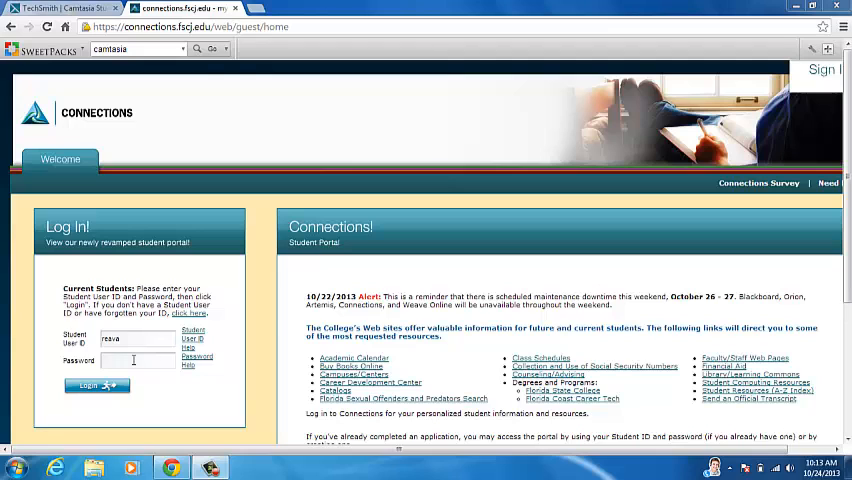
# Step: Go to the portal address and log in with the account password
pyautogui.click(291, 26)
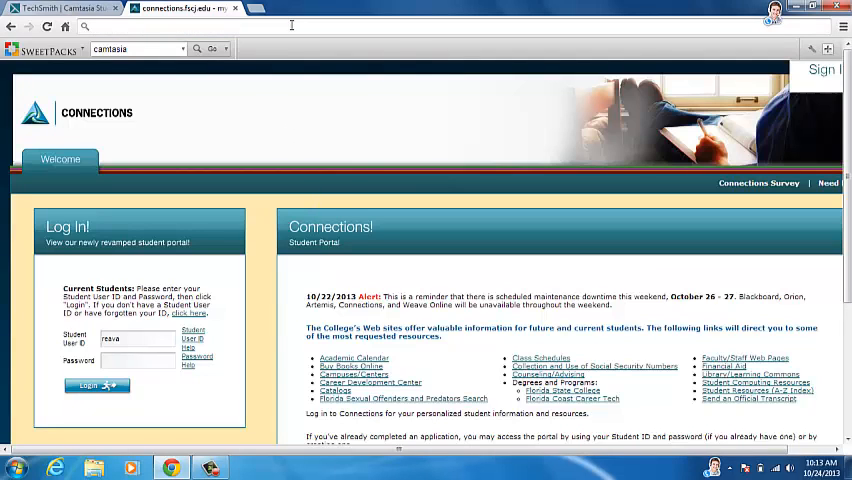
pyautogui.write('connections')
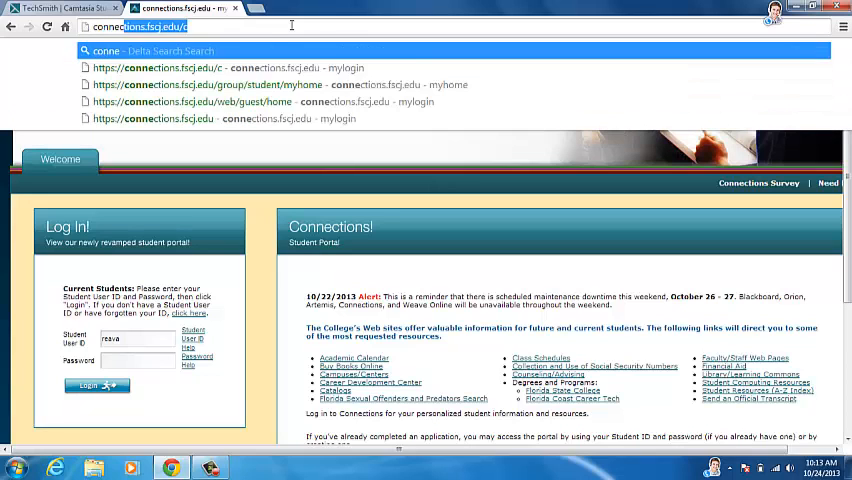
pyautogui.write('.fscj.edu/')
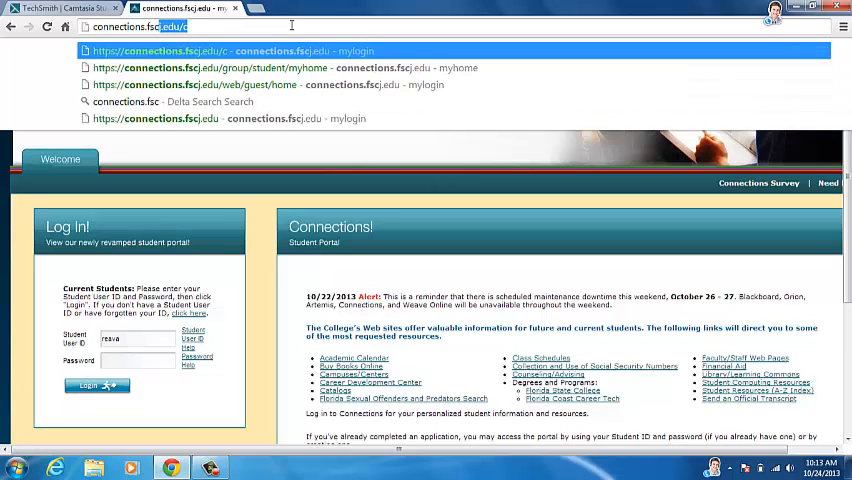
pyautogui.press('Return')
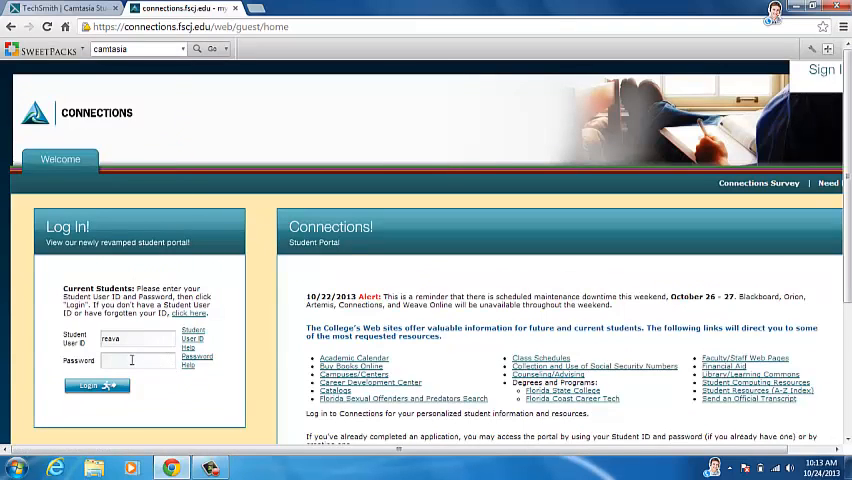
pyautogui.click(131, 360)
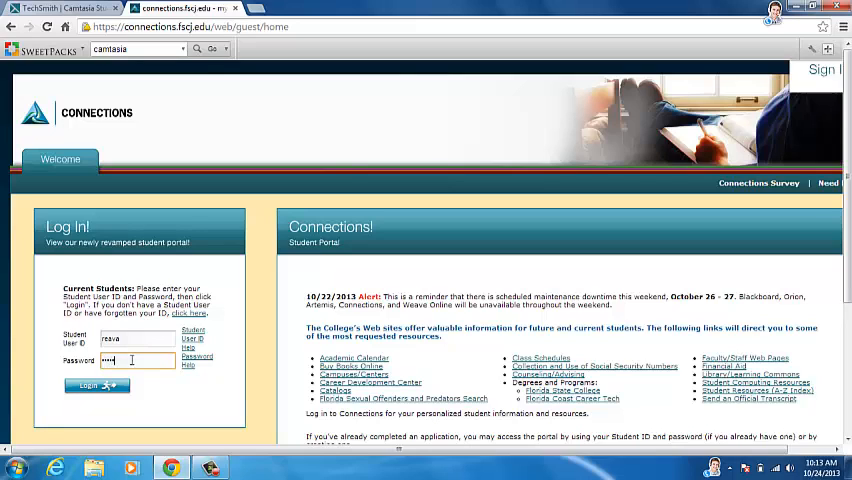
pyautogui.press('Return')
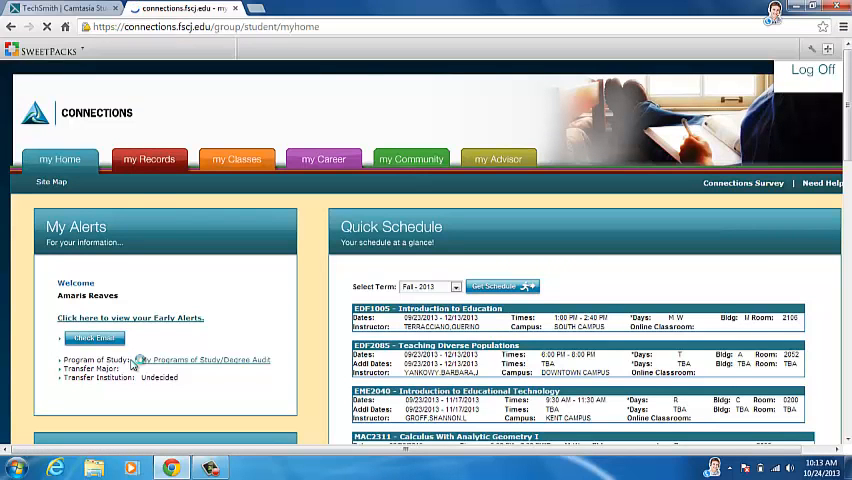
# Step: Go to my Classes and bring up the Simple Class Search page
pyautogui.click(243, 170)
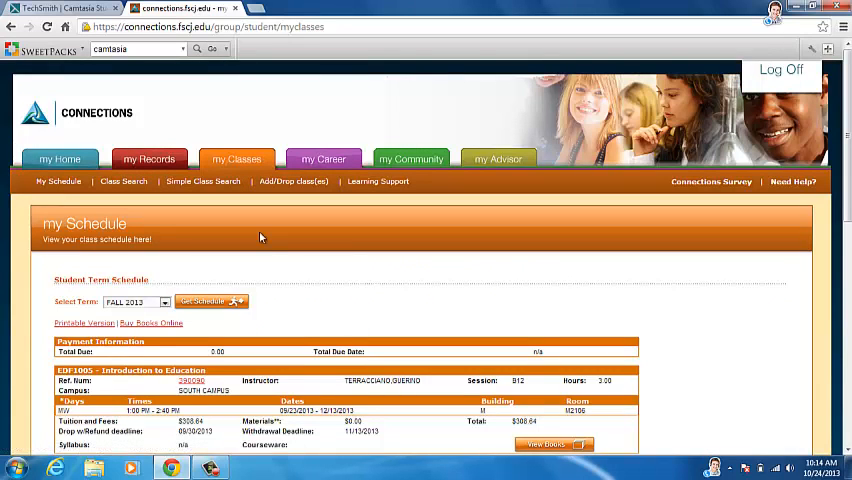
pyautogui.click(205, 181)
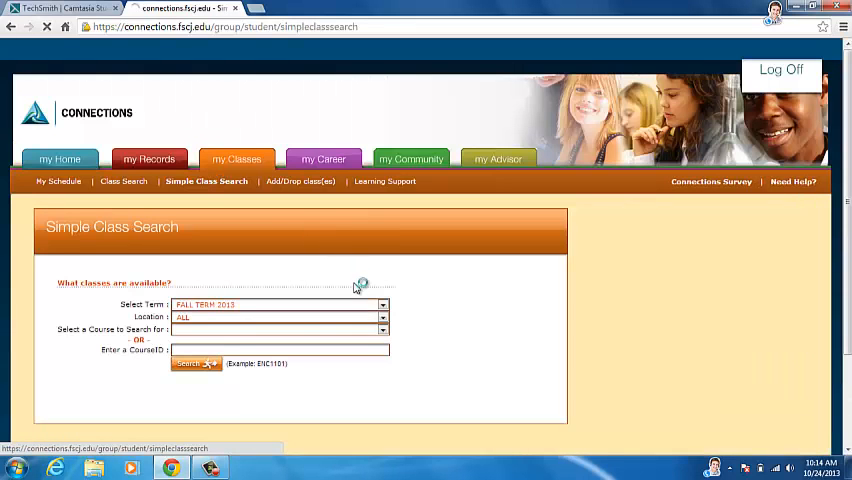
# Step: Choose KENT CAMPUS as the location and SPRING TERM 2014 as the term
pyautogui.click(383, 305)
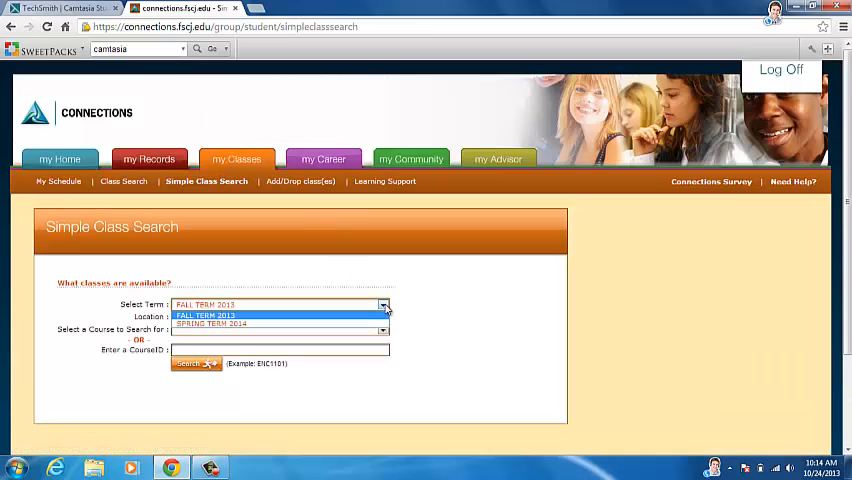
pyautogui.click(300, 315)
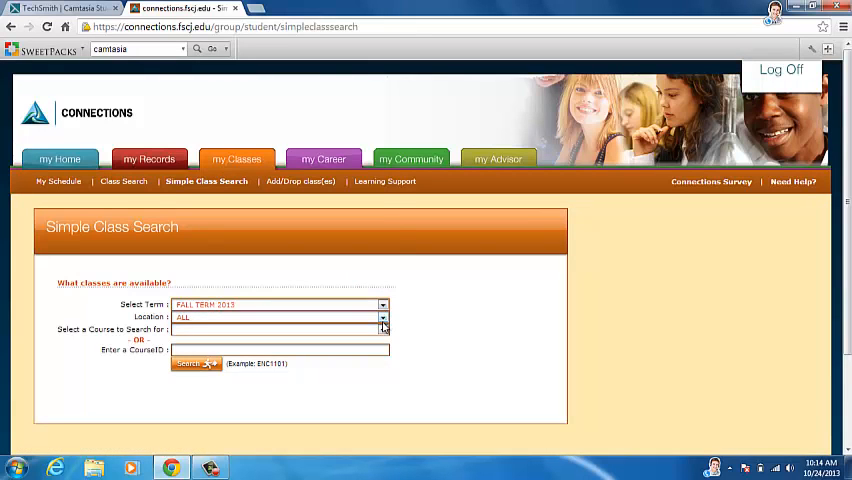
pyautogui.click(383, 318)
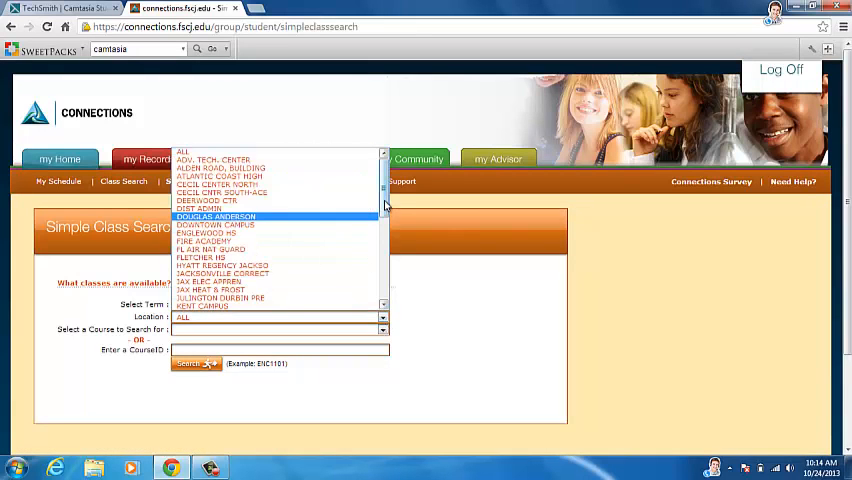
pyautogui.scroll(-2, 338, 243)
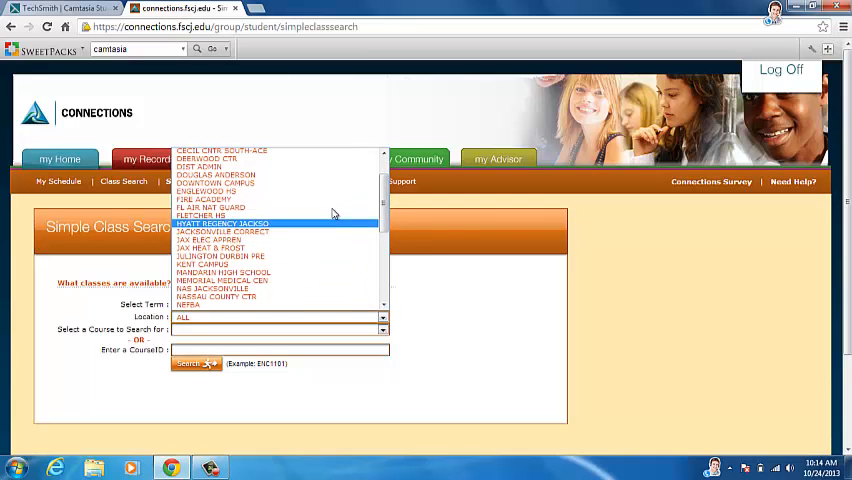
pyautogui.click(383, 153)
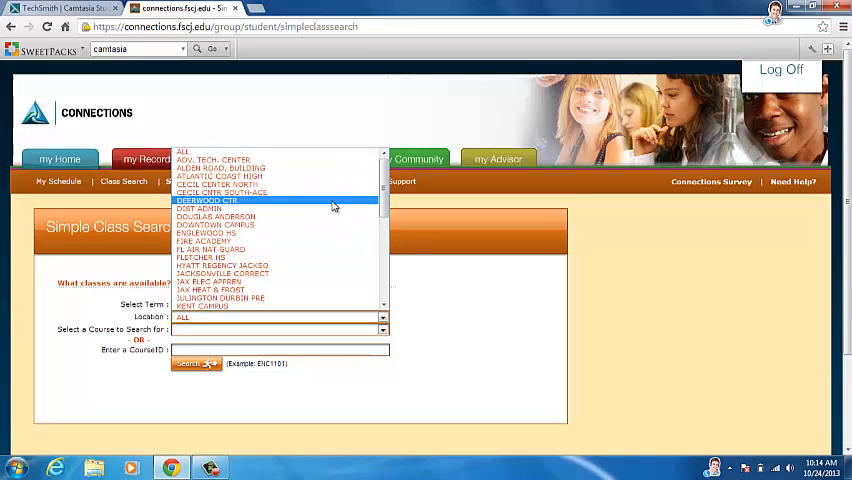
pyautogui.click(320, 307)
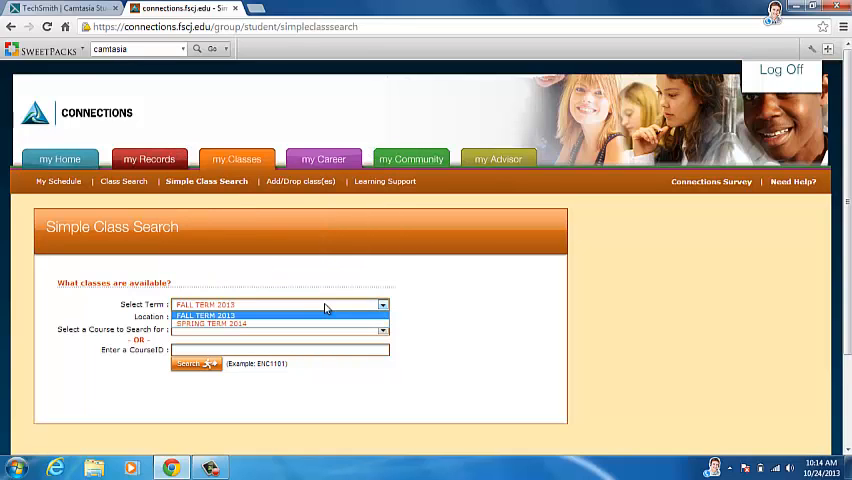
pyautogui.click(322, 324)
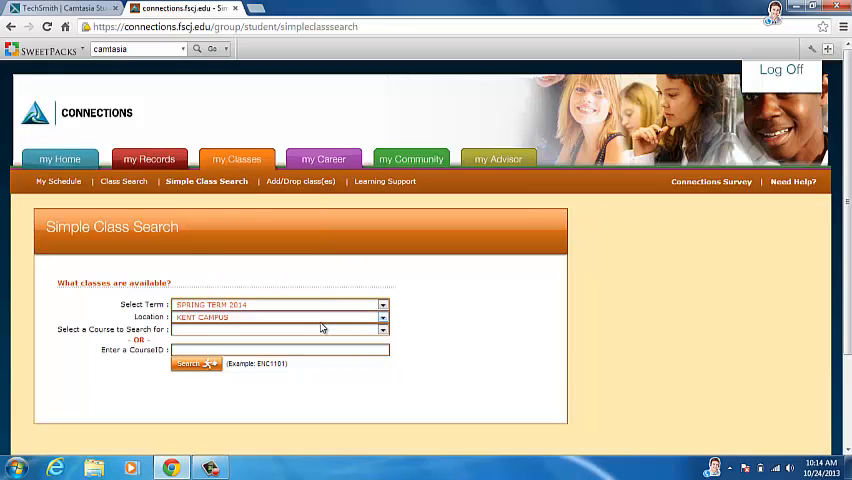
# Step: Search for LIT2000 Introduction to Literature sections
pyautogui.click(325, 331)
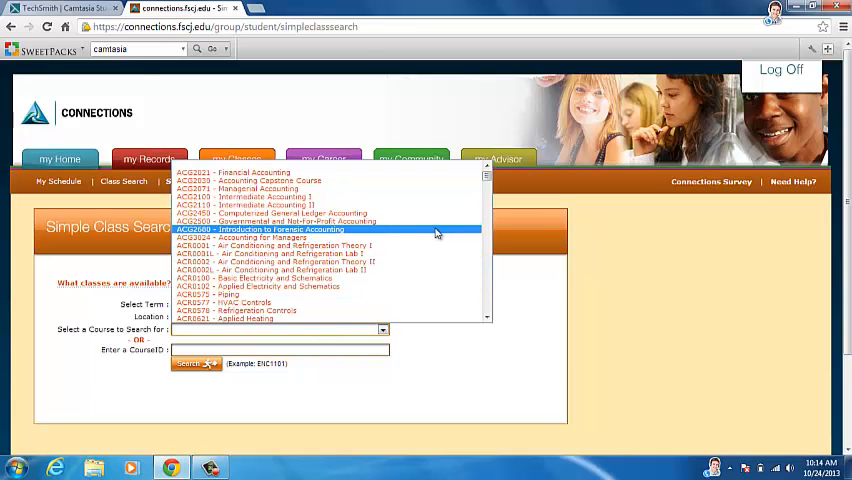
pyautogui.write('lit')
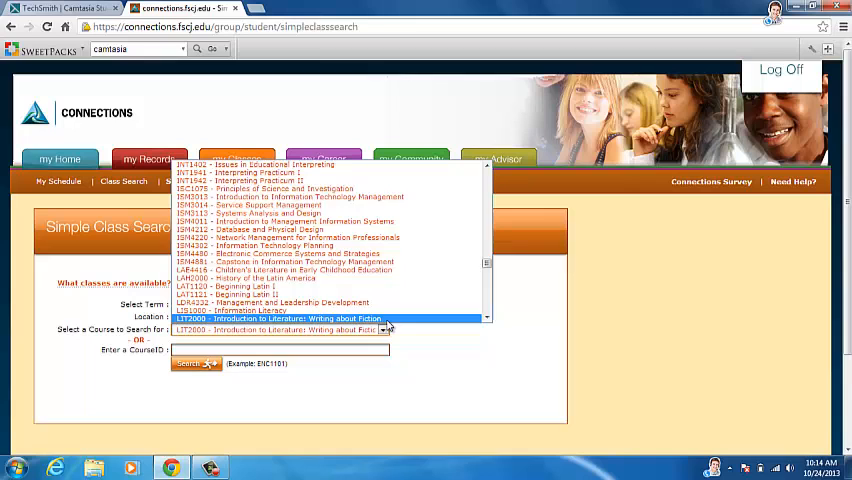
pyautogui.click(304, 318)
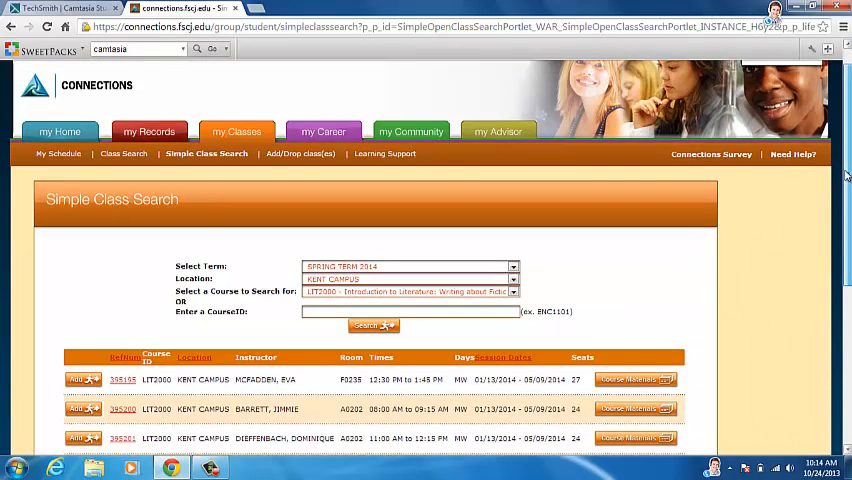
pyautogui.moveTo(845, 175); pyautogui.dragTo(845, 190)
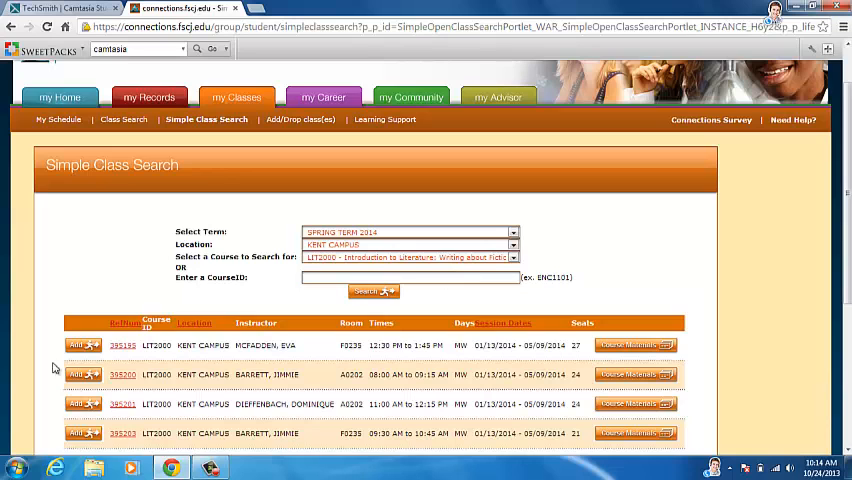
# Step: Add LIT2000 section 395195 to registration, which returns an already-passed hold
pyautogui.click(84, 345)
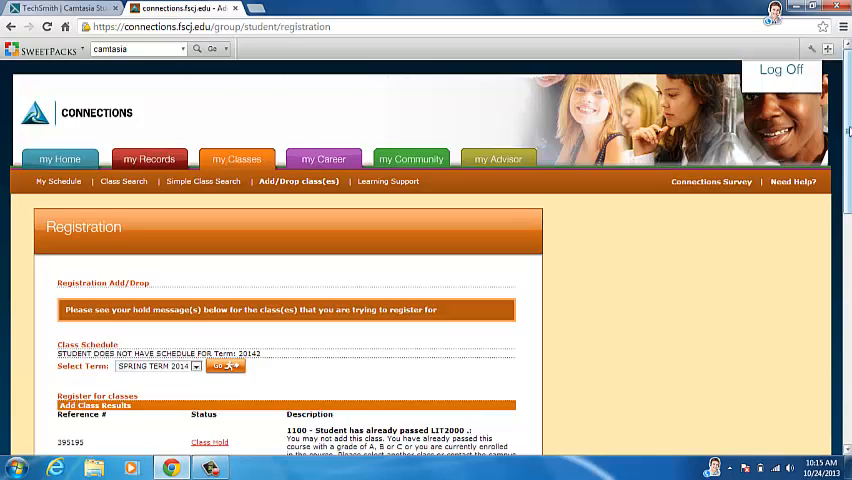
pyautogui.scroll(-5, 847, 130)
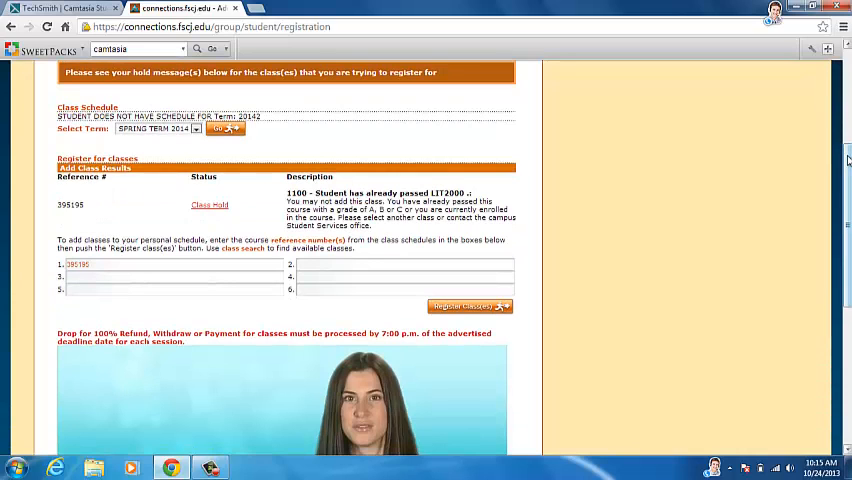
pyautogui.scroll(5, 847, 160)
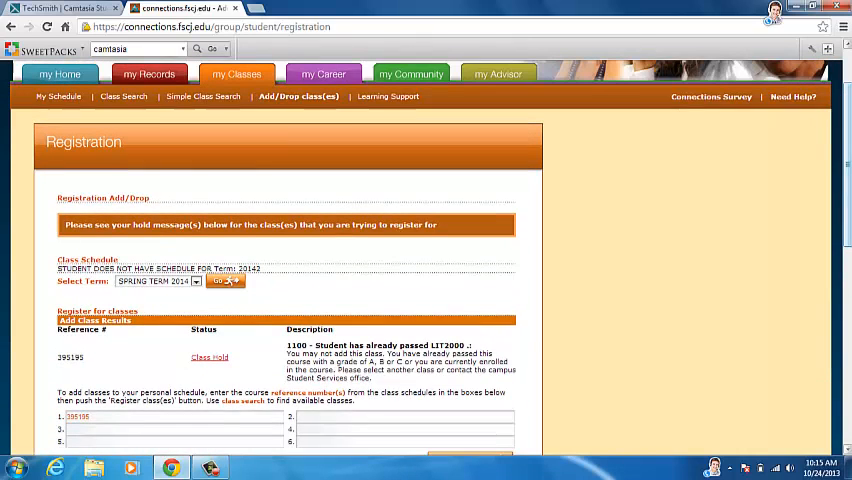
pyautogui.scroll(-1, 847, 125)
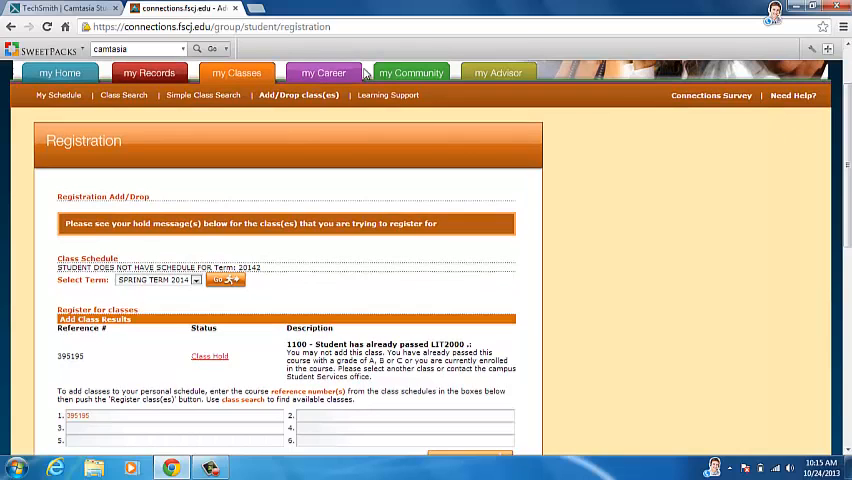
# Step: Go back from Registration to the LIT2000 search results
pyautogui.click(11, 26)
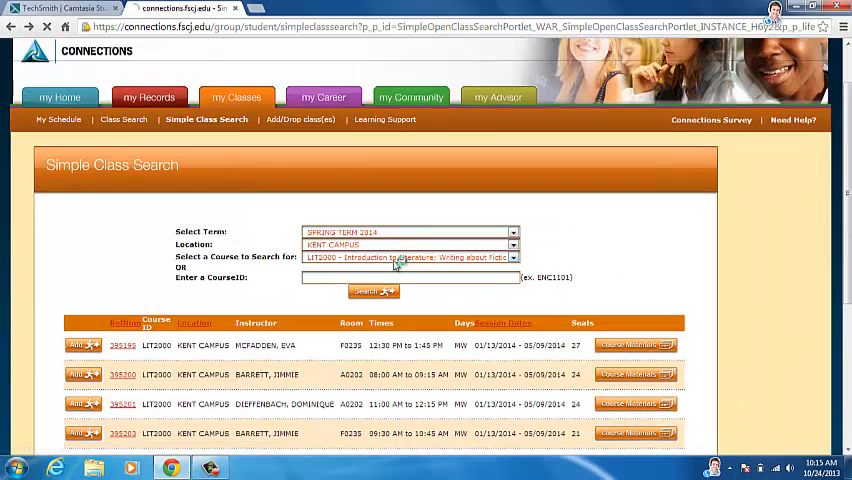
# Step: Search for MAC2312 Calculus With Analytic Geometry II and add section 395303 to registration
pyautogui.click(400, 258)
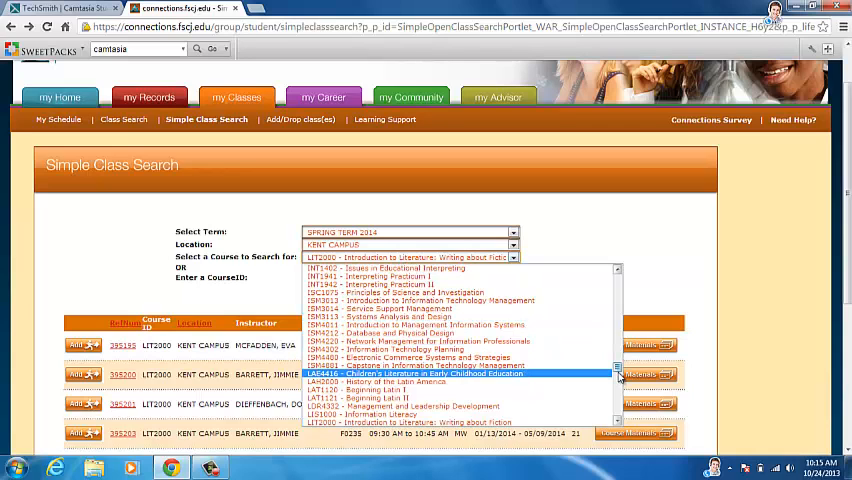
pyautogui.moveTo(619, 372); pyautogui.dragTo(619, 378)
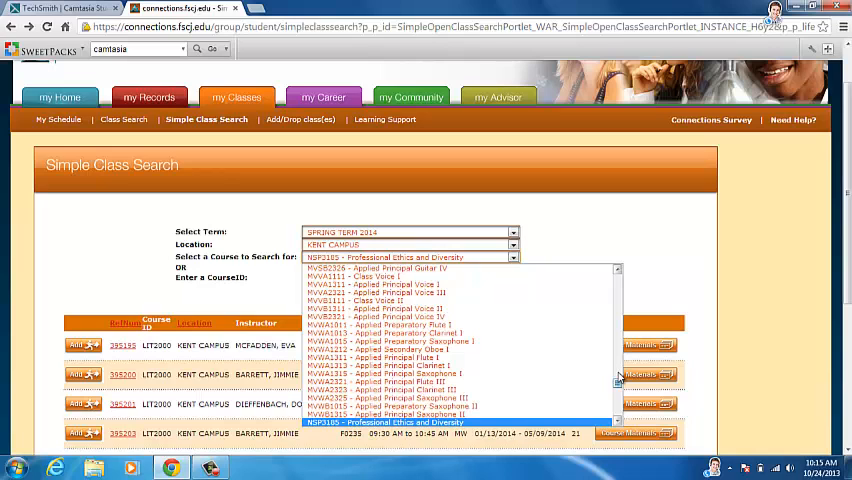
pyautogui.moveTo(619, 378); pyautogui.dragTo(619, 372)
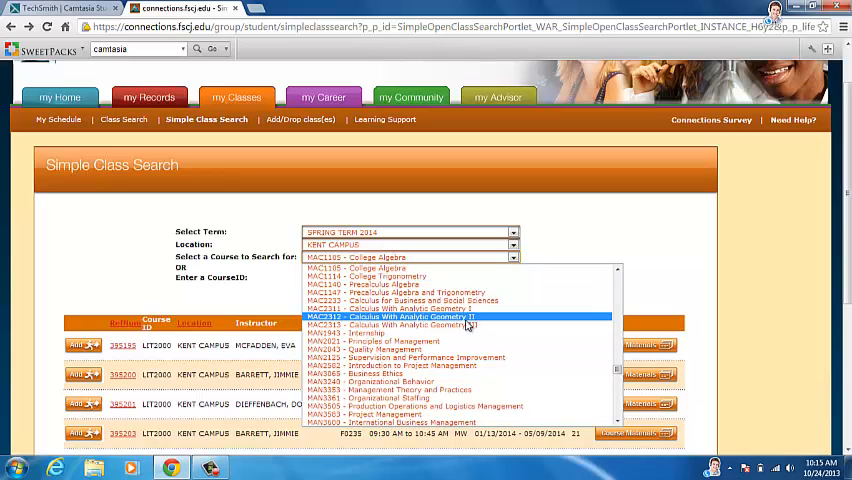
pyautogui.click(468, 318)
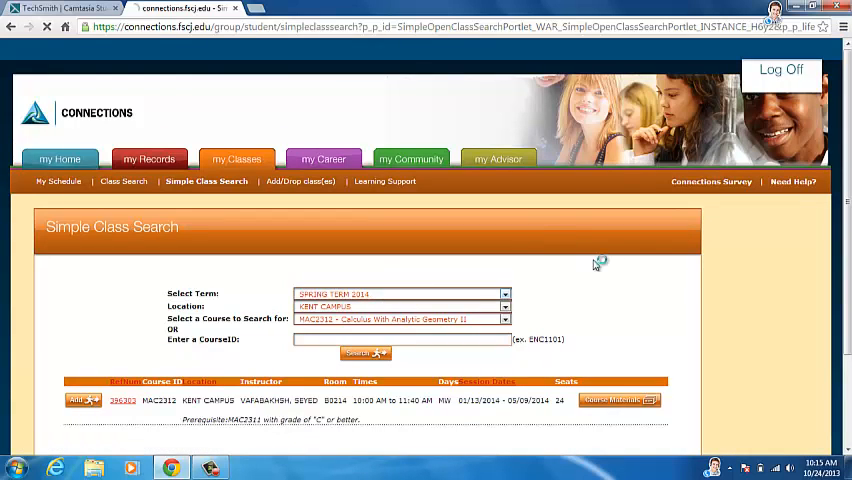
pyautogui.click(84, 400)
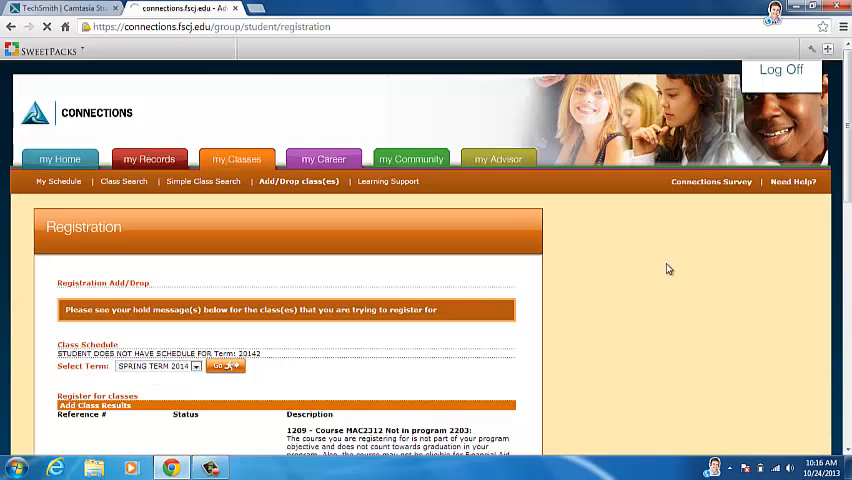
pyautogui.moveTo(845, 168)
pyautogui.mouseDown()
pyautogui.moveTo(841, 232)
pyautogui.moveTo(845, 130)
pyautogui.mouseUp()
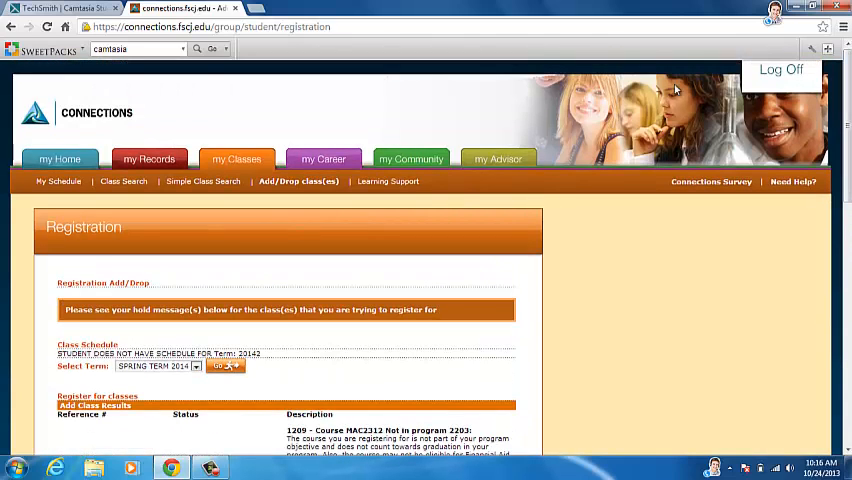
# Step: Reload a clean Add/Drop registration form via the my Classes submenu link
pyautogui.click(292, 185)
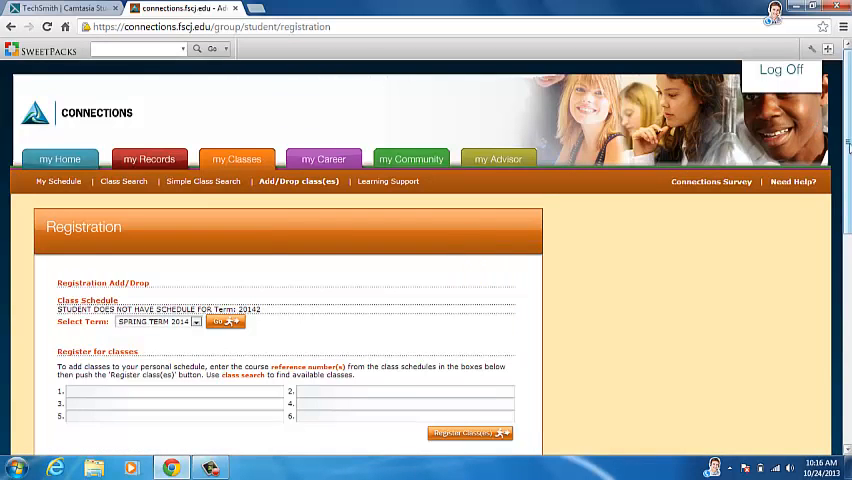
pyautogui.moveTo(847, 135)
pyautogui.mouseDown()
pyautogui.moveTo(847, 200)
pyautogui.moveTo(847, 142)
pyautogui.mouseUp()
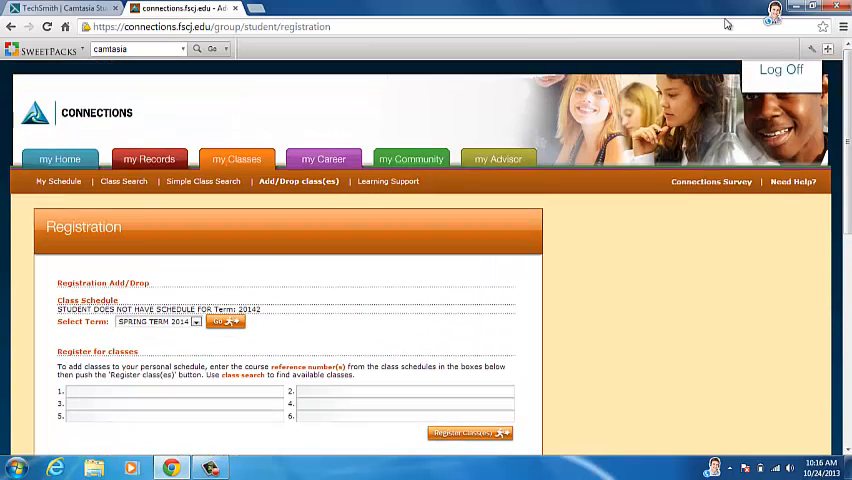